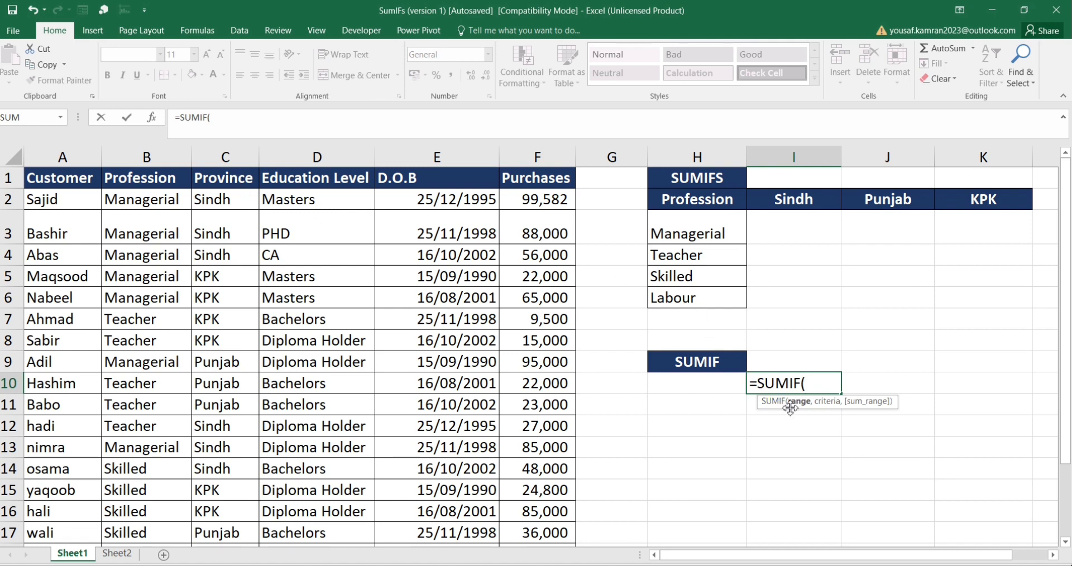
# Step: Complete the SUMIF formula in I10 as =SUMIF($C:$C,"Sindh",$F:$F) and enter it
pyautogui.click(226, 157)
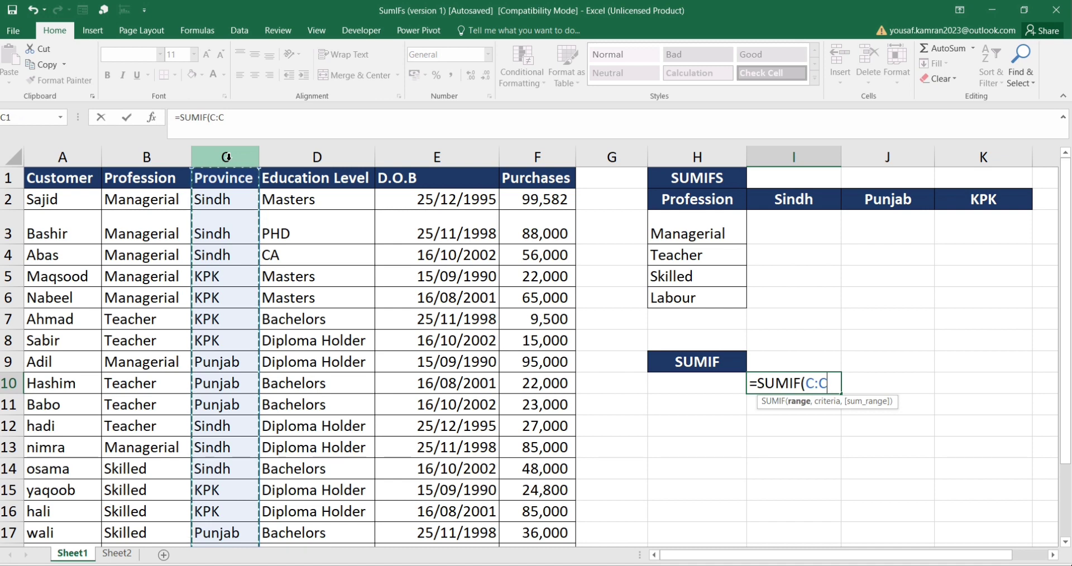
pyautogui.press('F4')
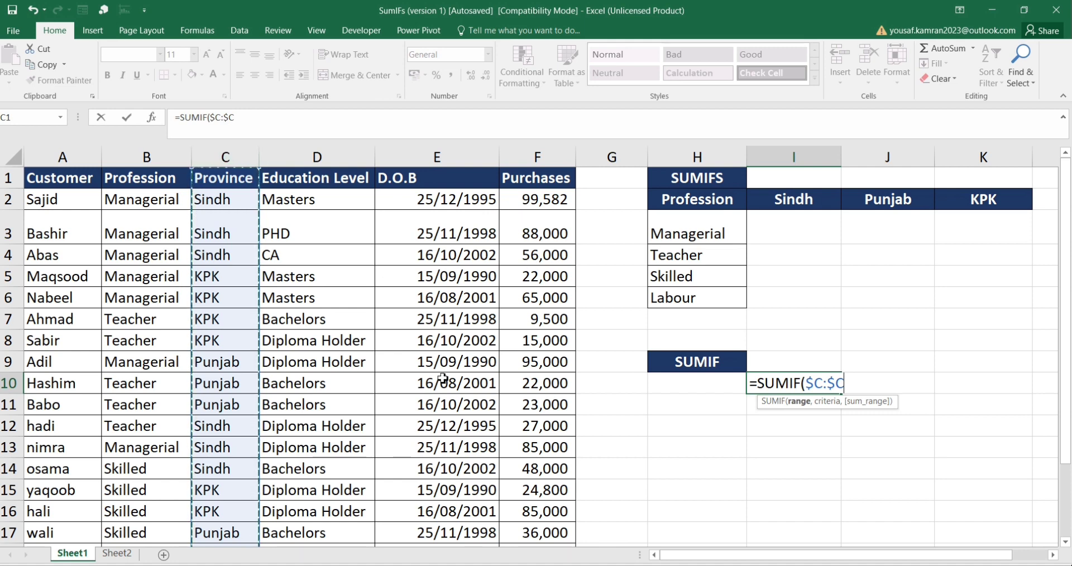
pyautogui.write(',')
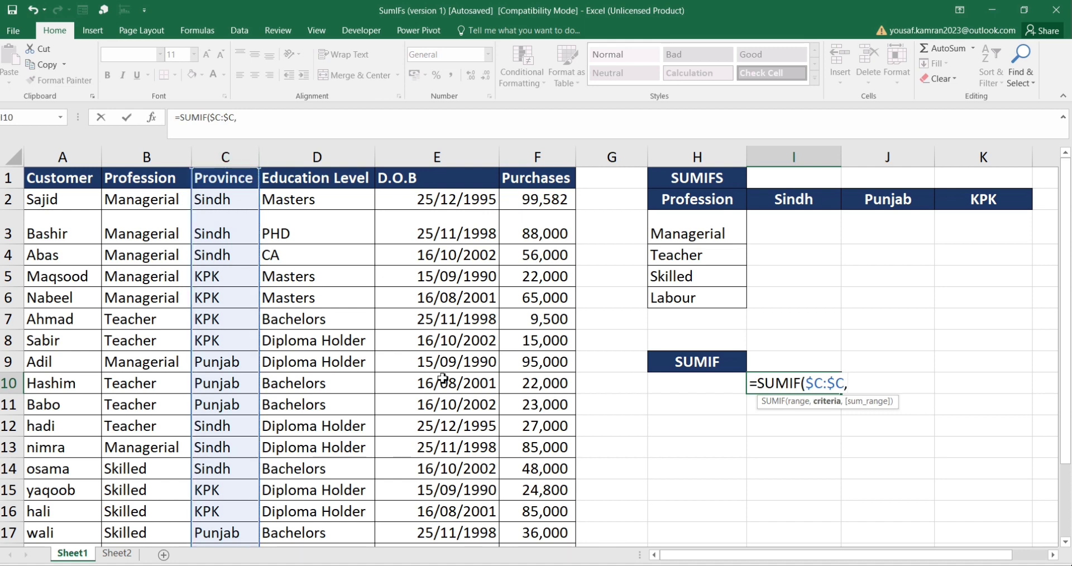
pyautogui.write('"Sindh')
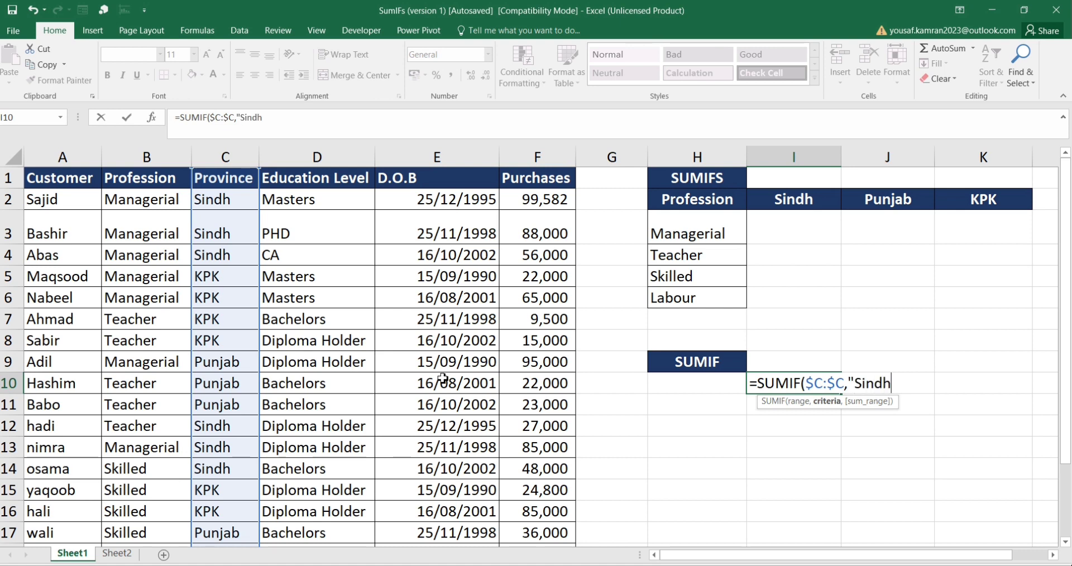
pyautogui.write('",')
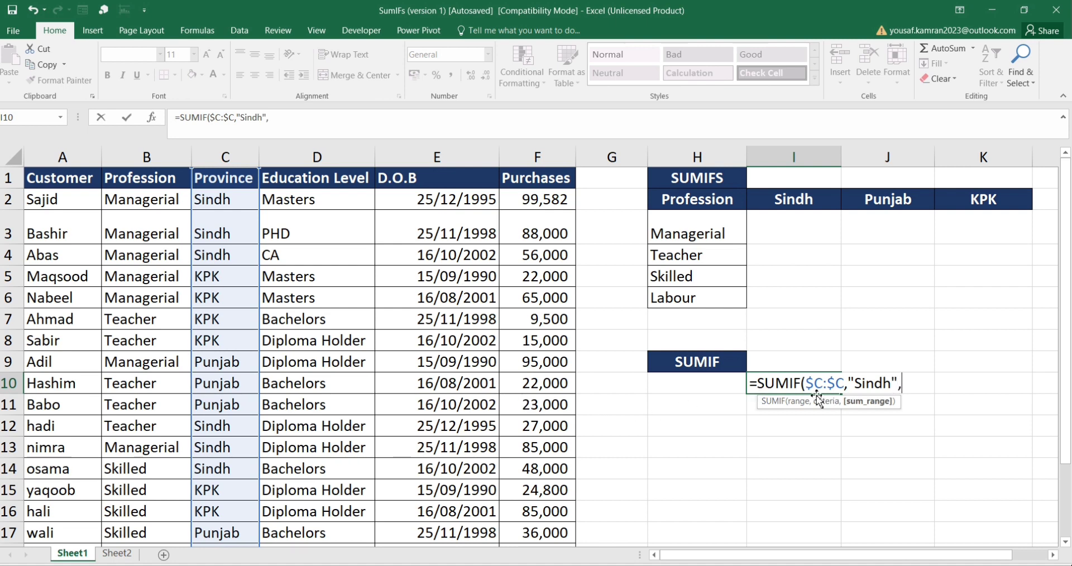
pyautogui.click(552, 154)
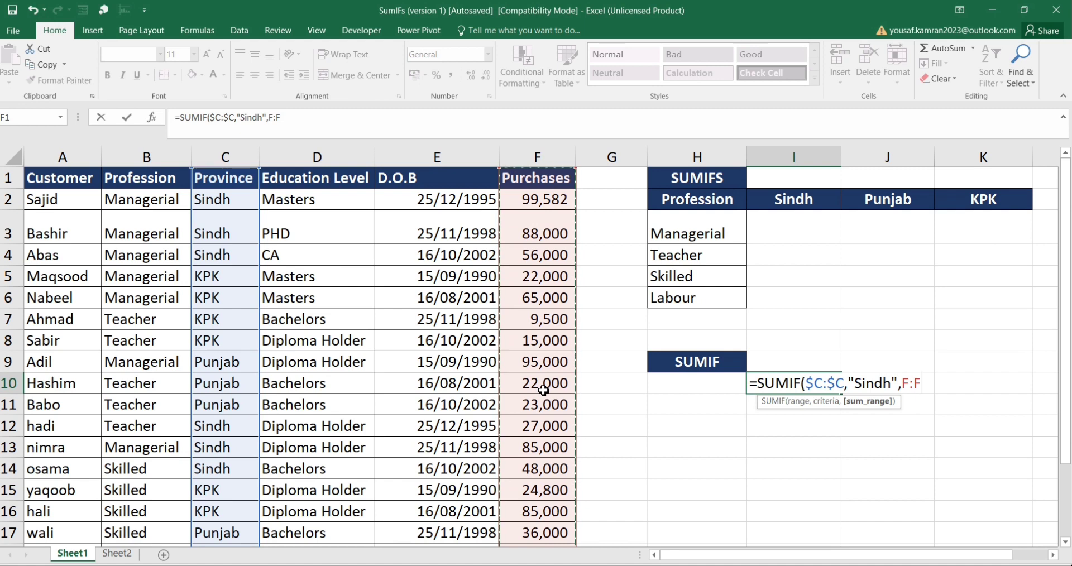
pyautogui.press('F4')
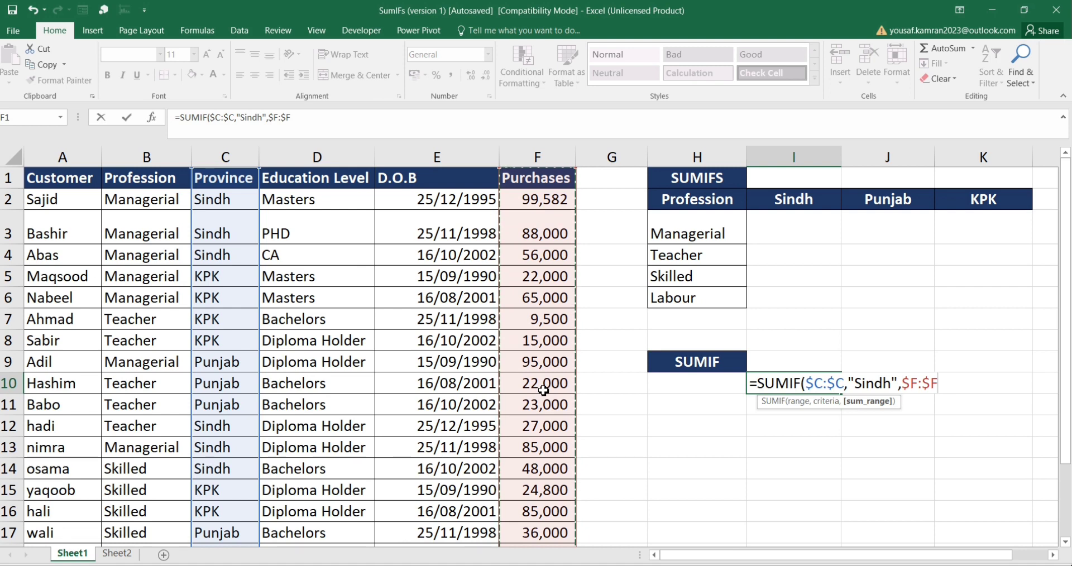
pyautogui.write(')')
pyautogui.press('Return')
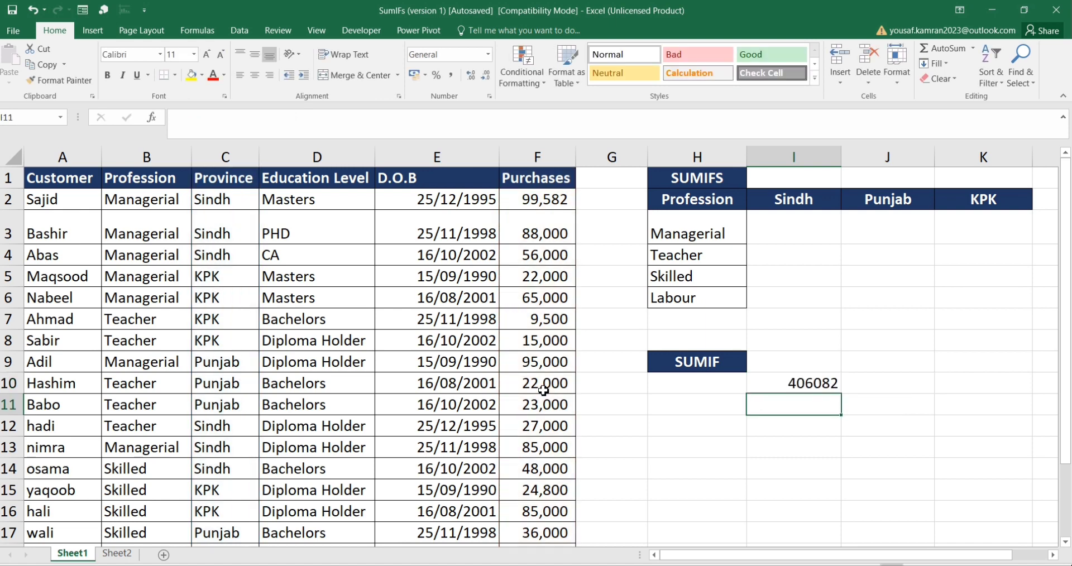
# Step: Select the Purchases values of the Sindh rows in column F to check the SUMIF total
pyautogui.click(807, 385)
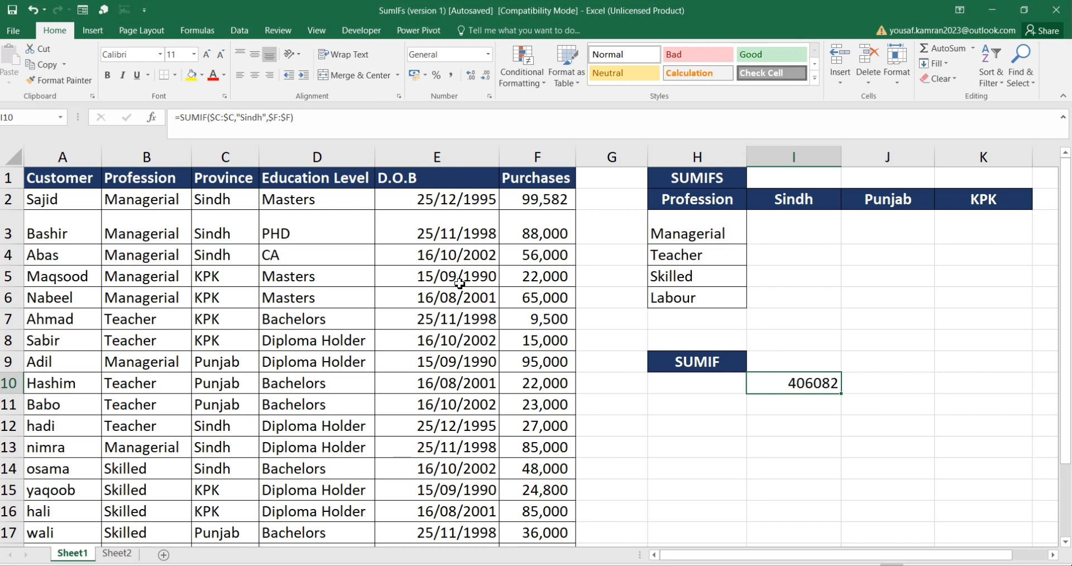
pyautogui.moveTo(555, 199); pyautogui.dragTo(551, 249)
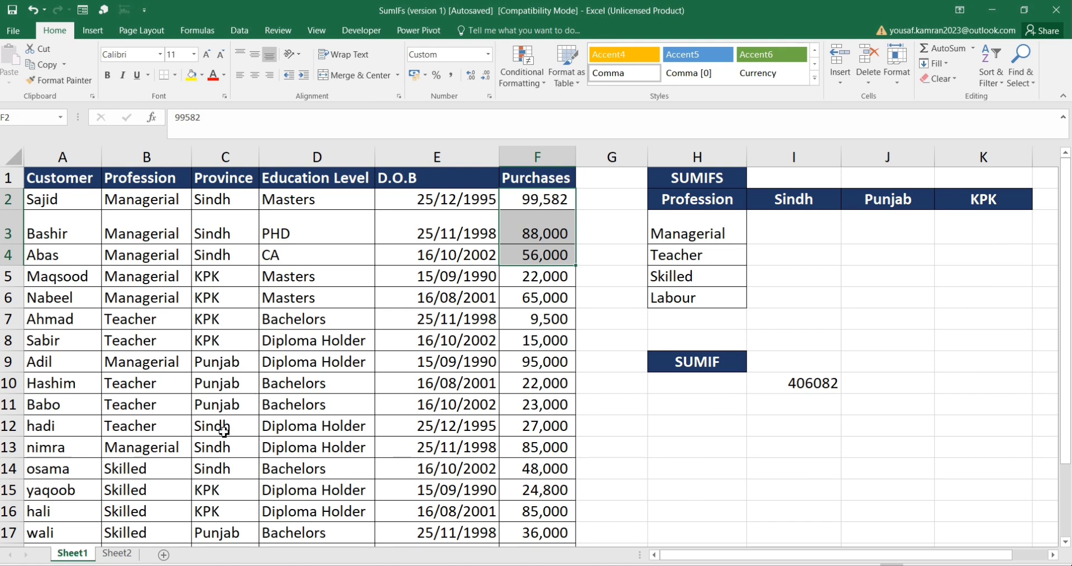
pyautogui.moveTo(539, 430); pyautogui.dragTo(545, 447)
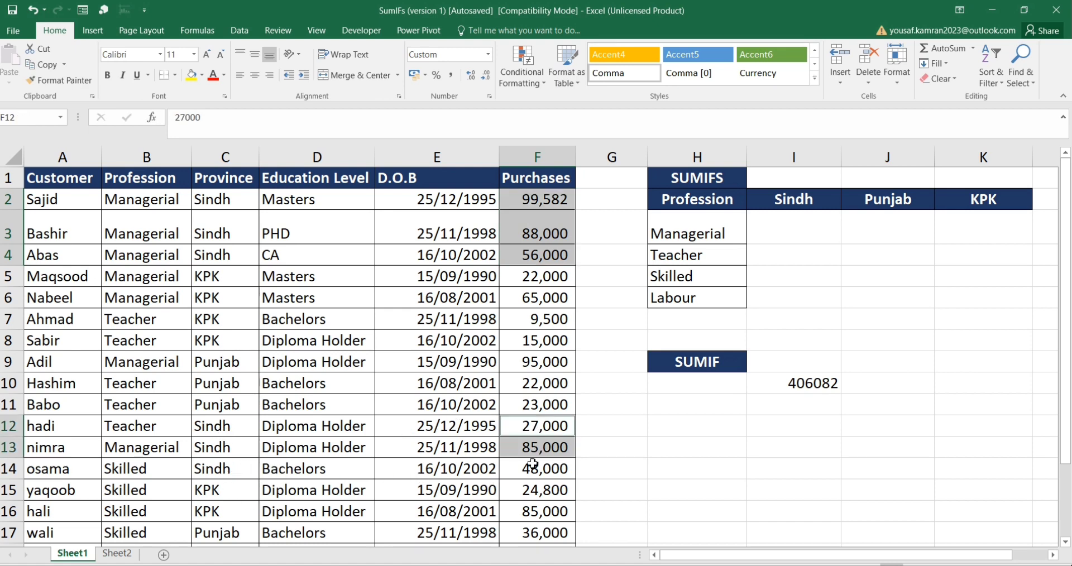
pyautogui.keyDown('ctrl'); pyautogui.click(550, 467); pyautogui.keyUp('ctrl')
pyautogui.scroll(-2, 341, 475)
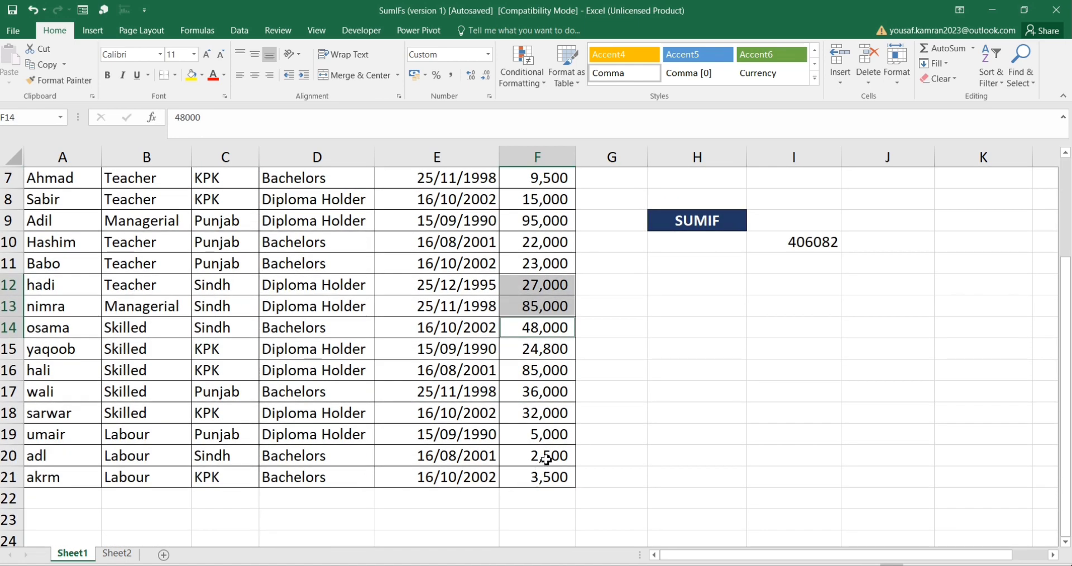
pyautogui.keyDown('ctrl'); pyautogui.click(547, 459); pyautogui.keyUp('ctrl')
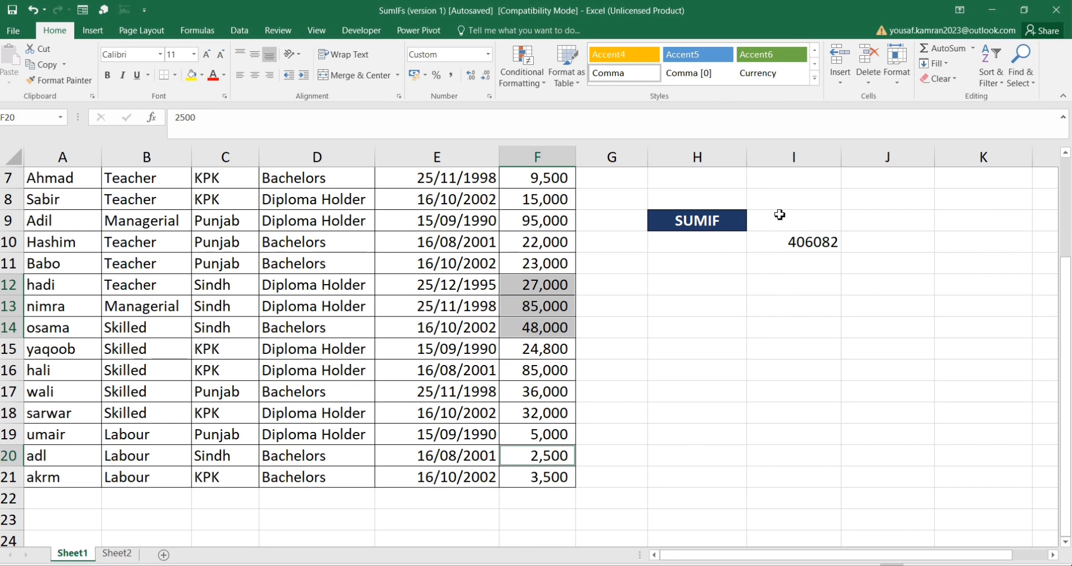
pyautogui.click(798, 245)
pyautogui.scroll(1, 687, 323)
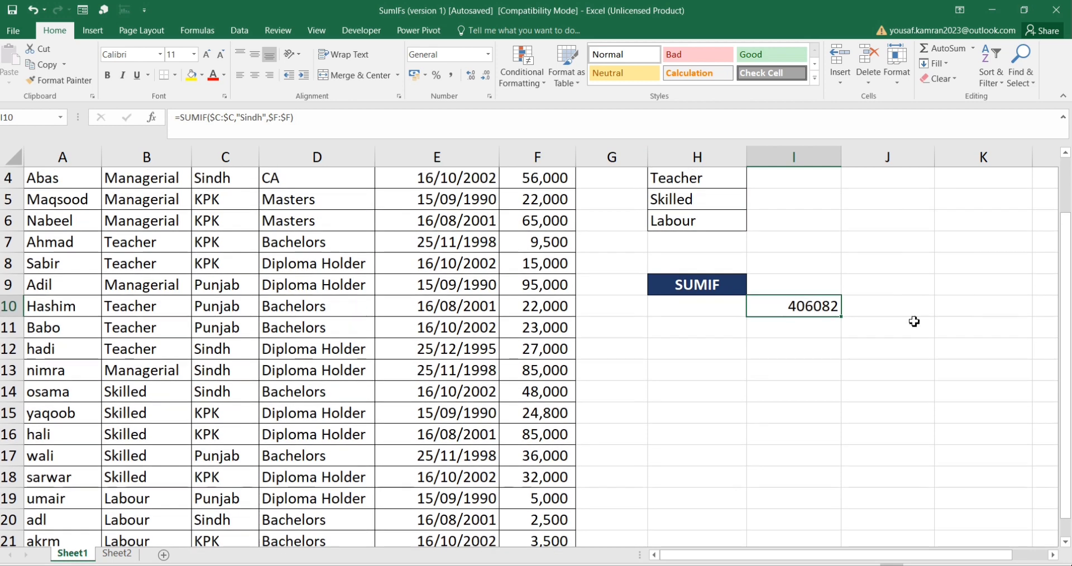
pyautogui.scroll(1, 1067, 408)
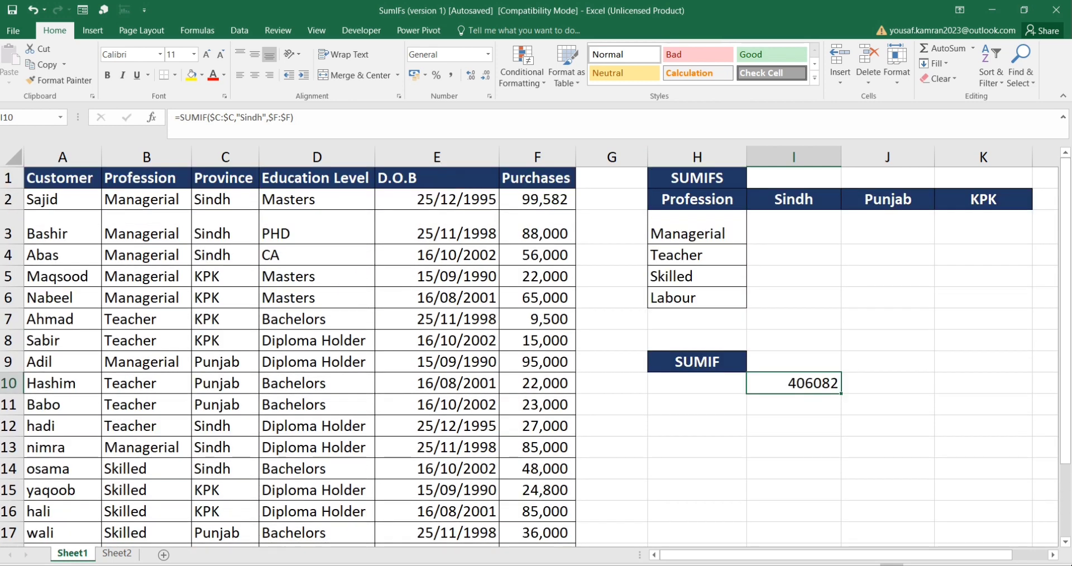
# Step: Start a SUMIFS formula in I3 with $F:$F as the sum range
pyautogui.click(817, 237)
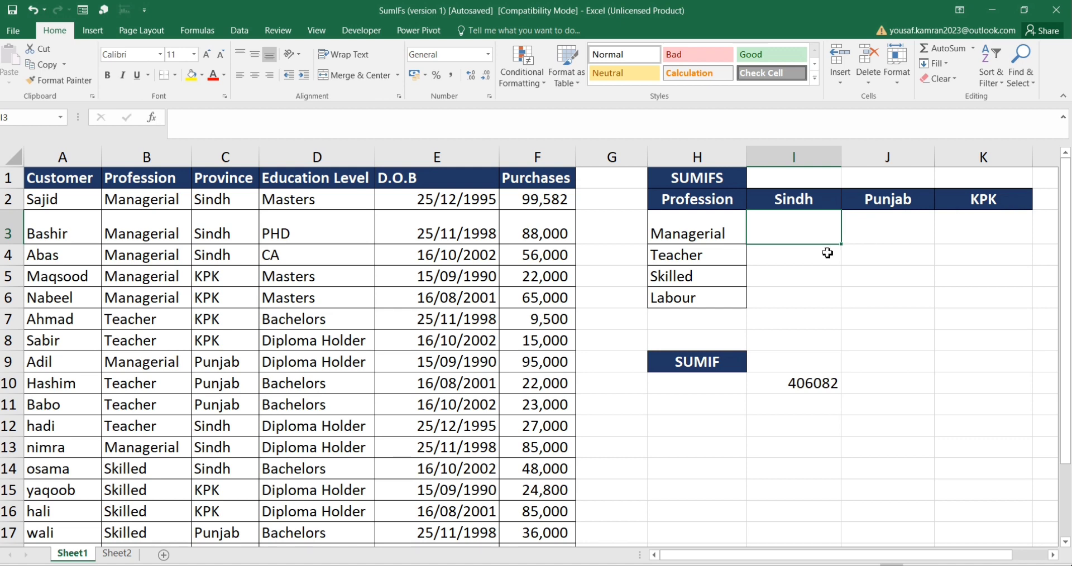
pyautogui.write('=sum')
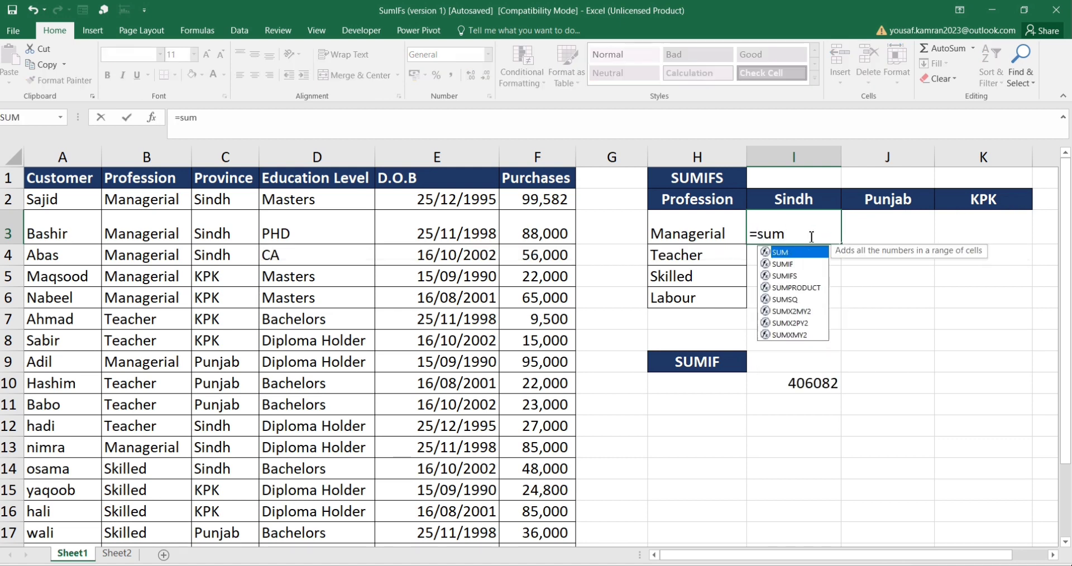
pyautogui.write('ifs')
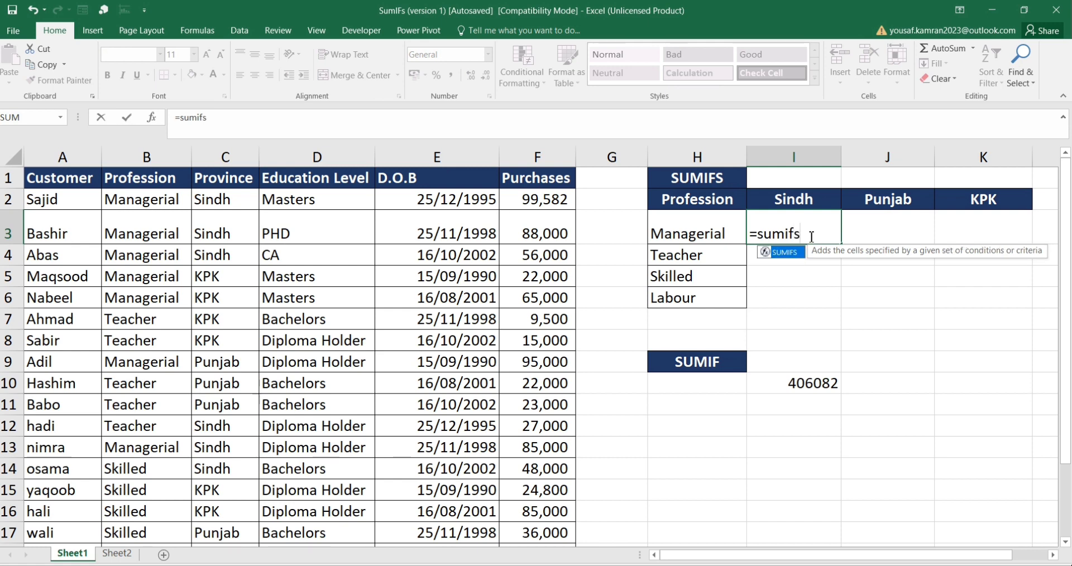
pyautogui.press('Tab')
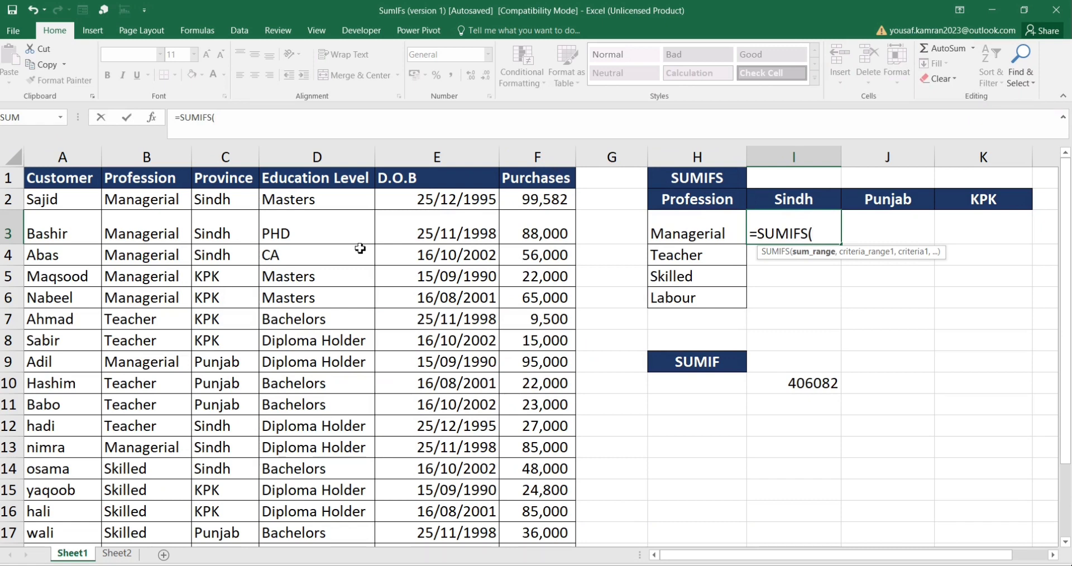
pyautogui.click(548, 159)
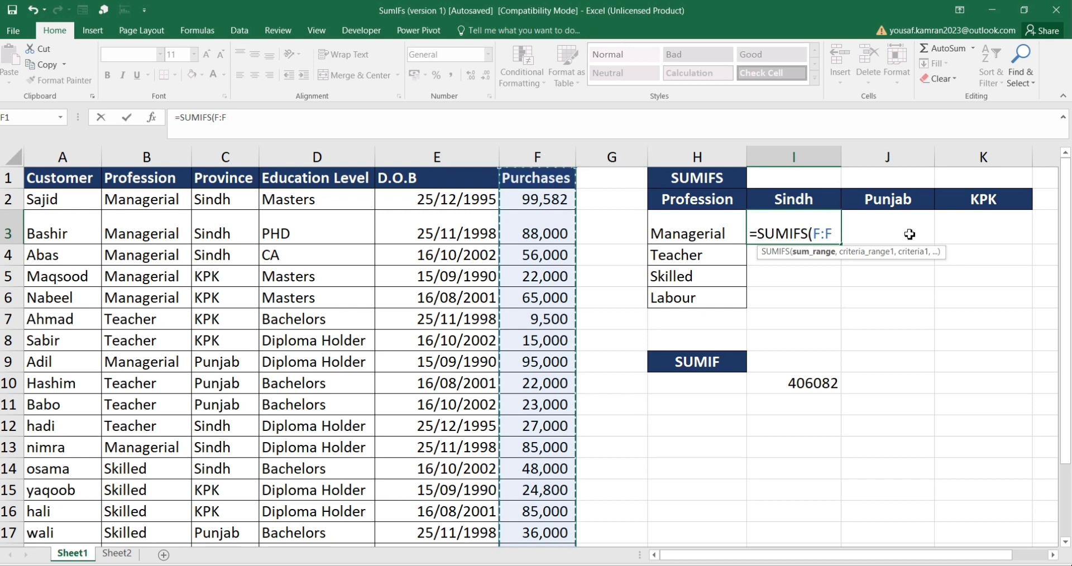
pyautogui.write(',')
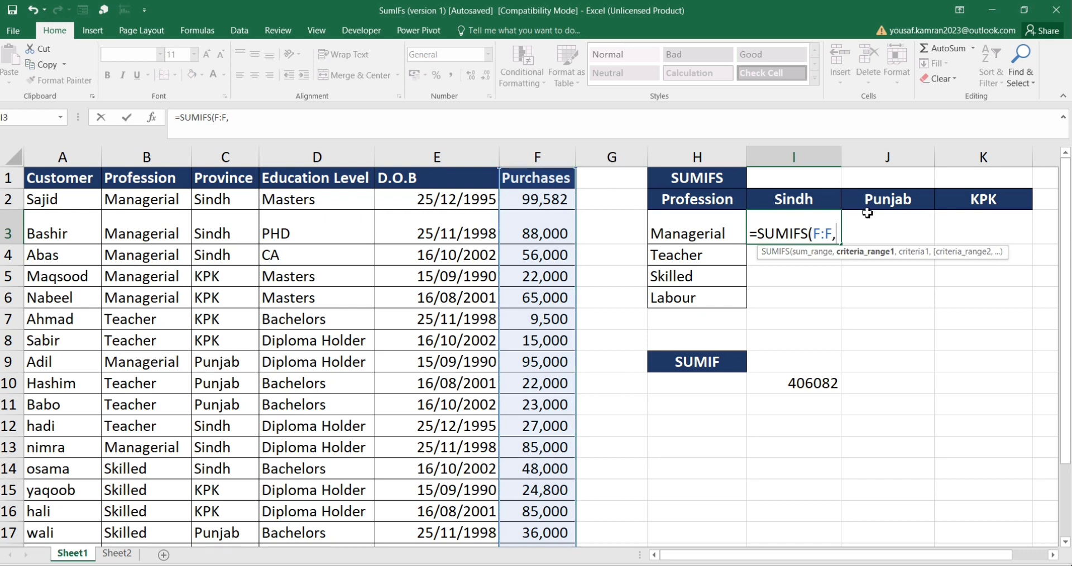
pyautogui.press('BackSpace')
pyautogui.press('F4')
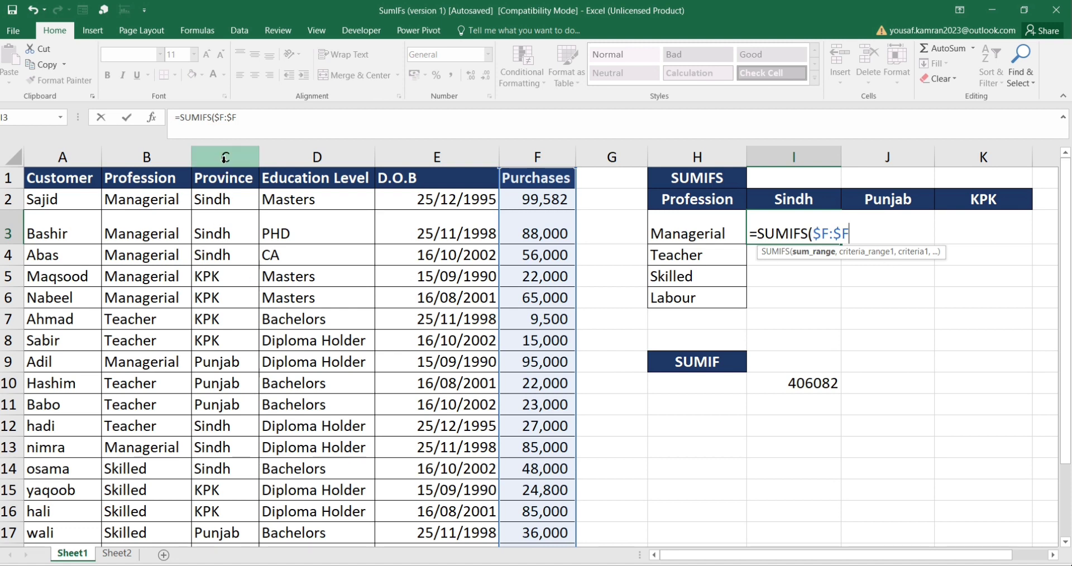
pyautogui.write(',')
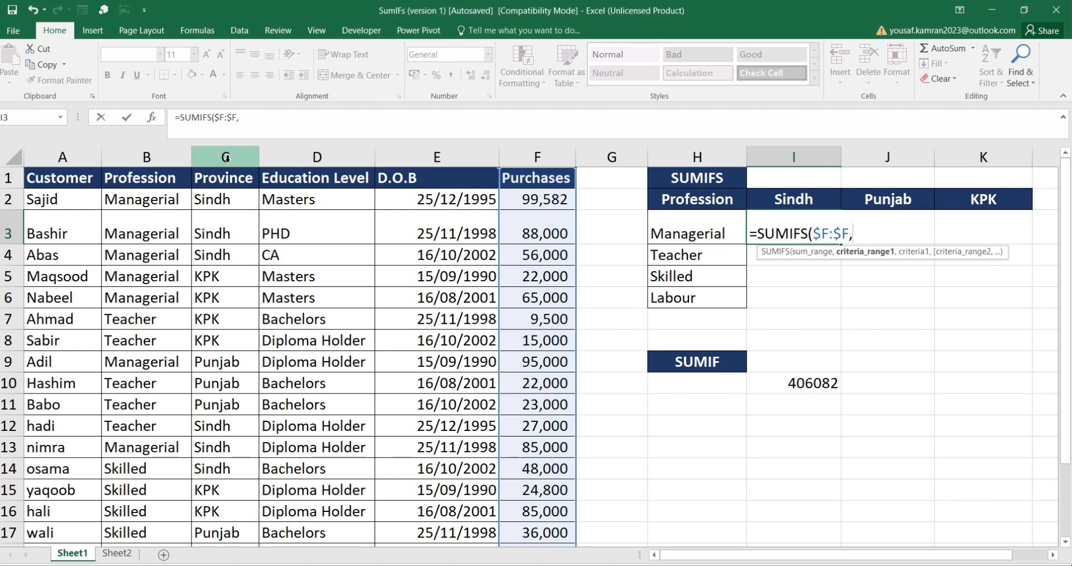
# Step: Add $B:$B as the first criteria range and $H3 as its criterion
pyautogui.click(226, 157)
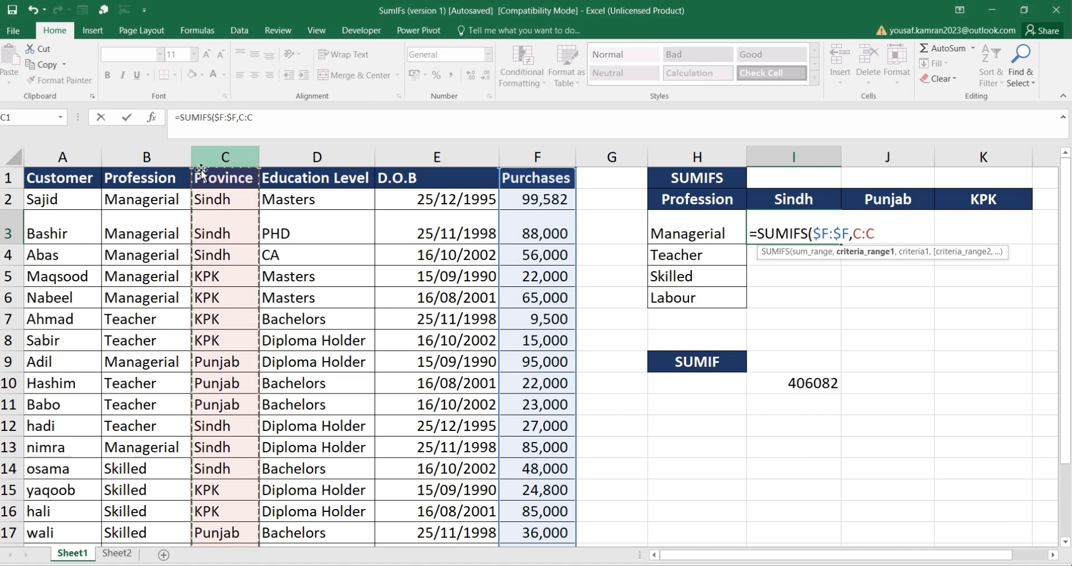
pyautogui.click(147, 157)
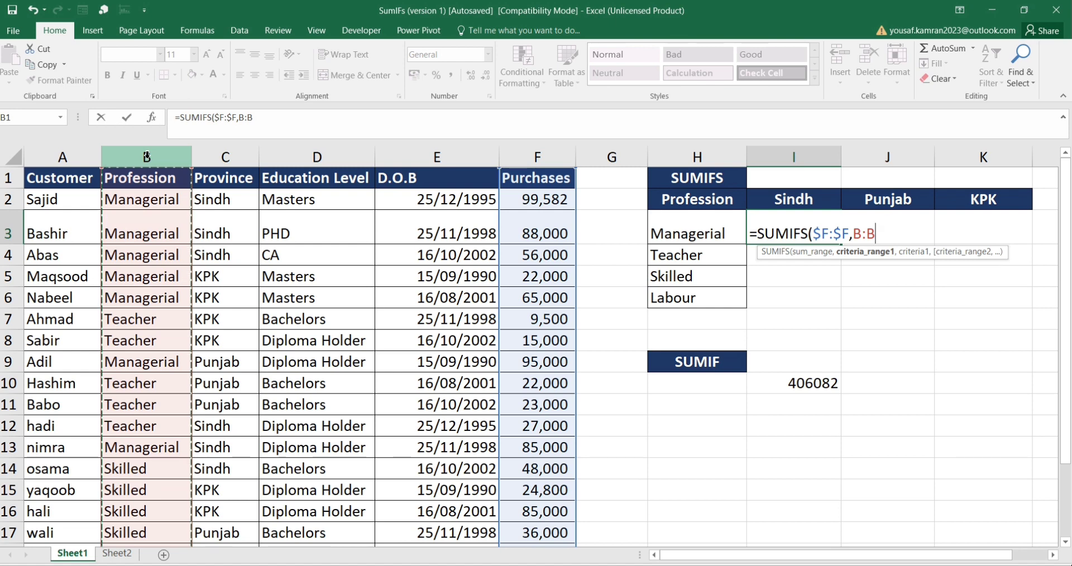
pyautogui.press('F4')
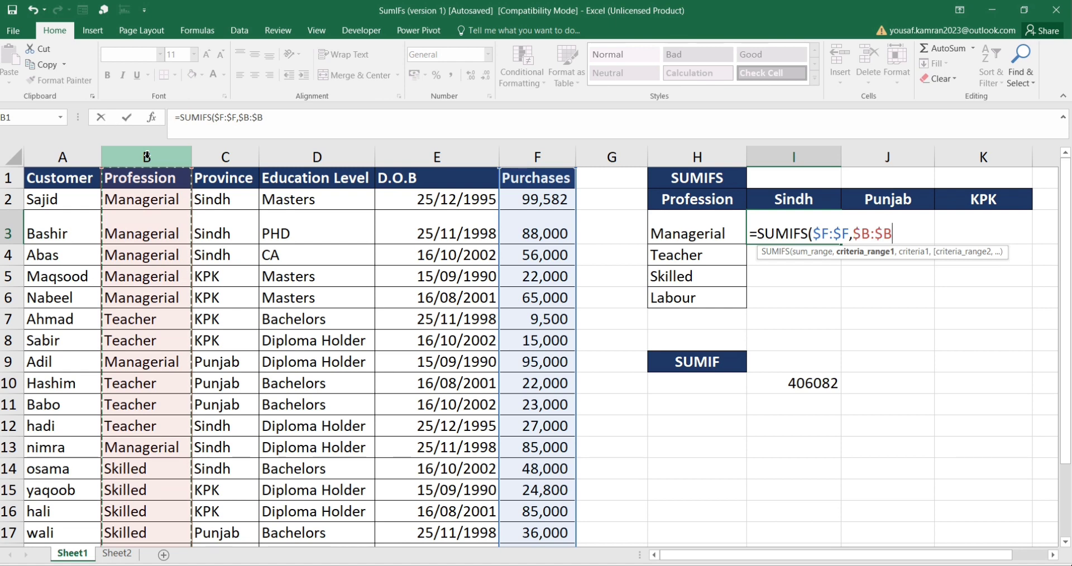
pyautogui.write(',')
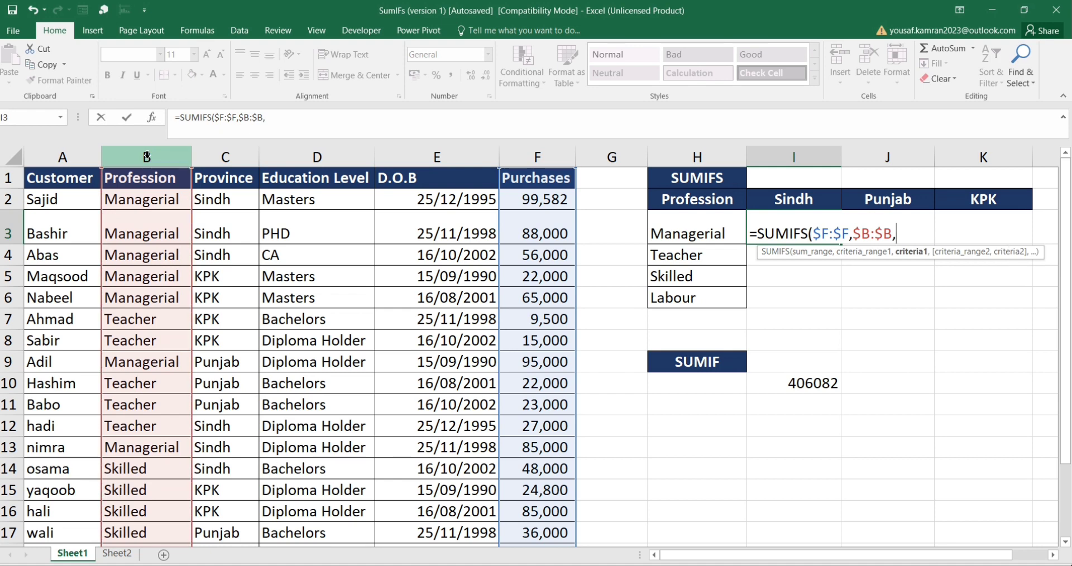
pyautogui.click(683, 233)
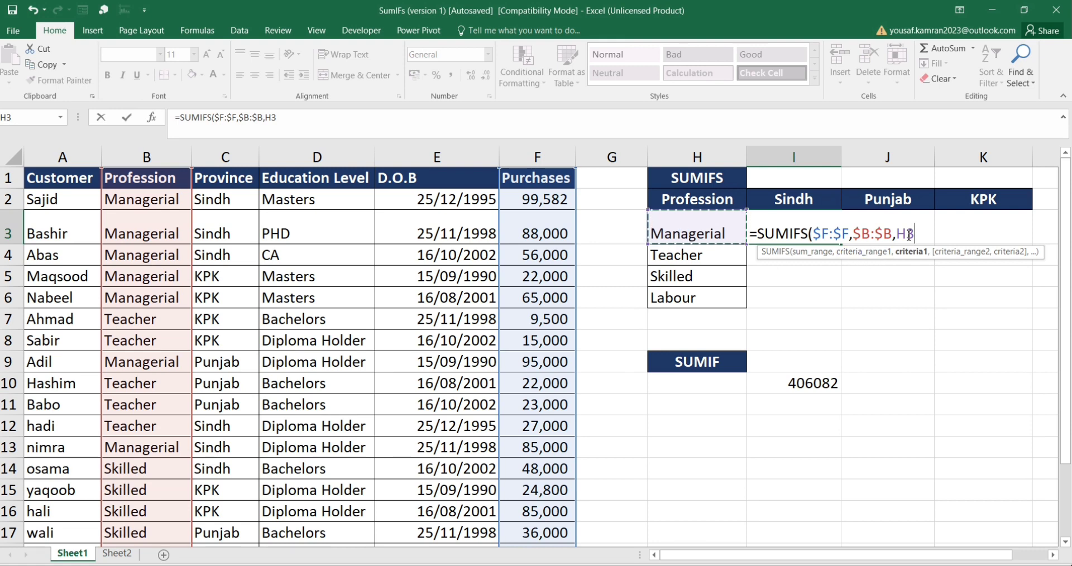
pyautogui.press('F4')
pyautogui.click(927, 235)
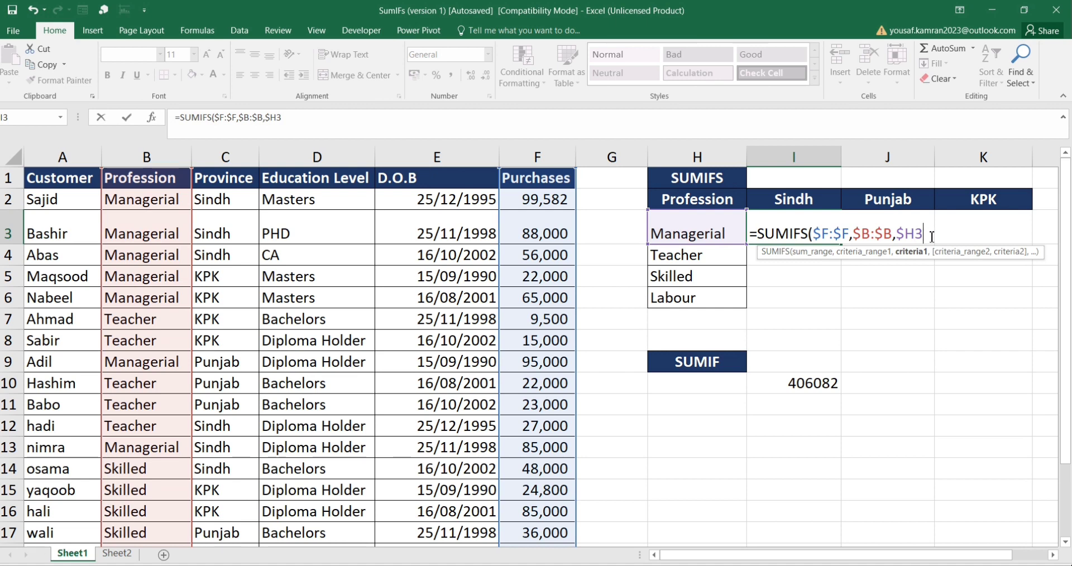
pyautogui.write(',')
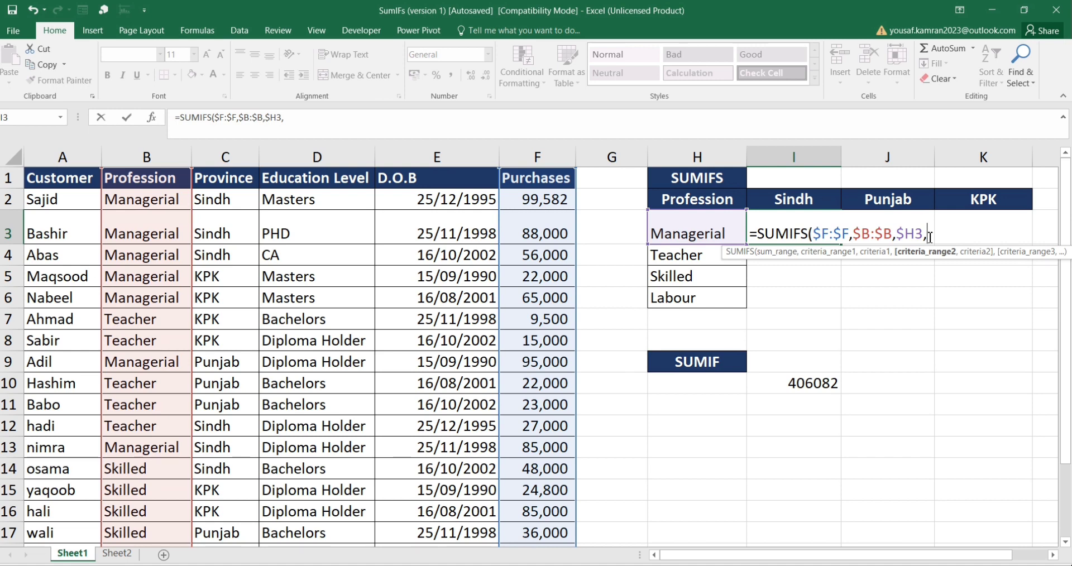
# Step: Complete the SUMIFS formula in I3 with $C:$C and I$2 as the second criteria pair, then enter it
pyautogui.click(240, 157)
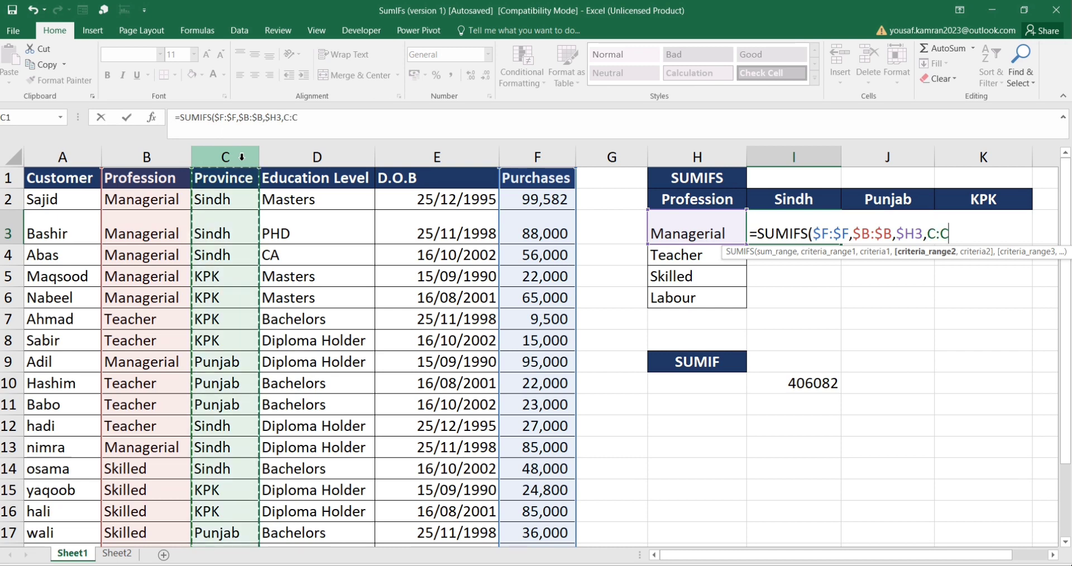
pyautogui.press('F4')
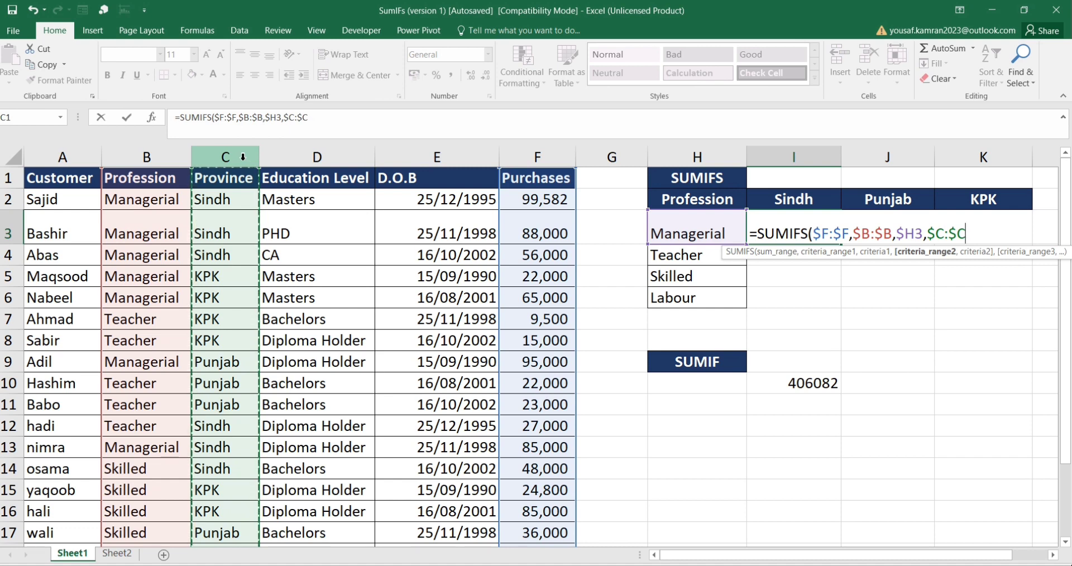
pyautogui.write(',')
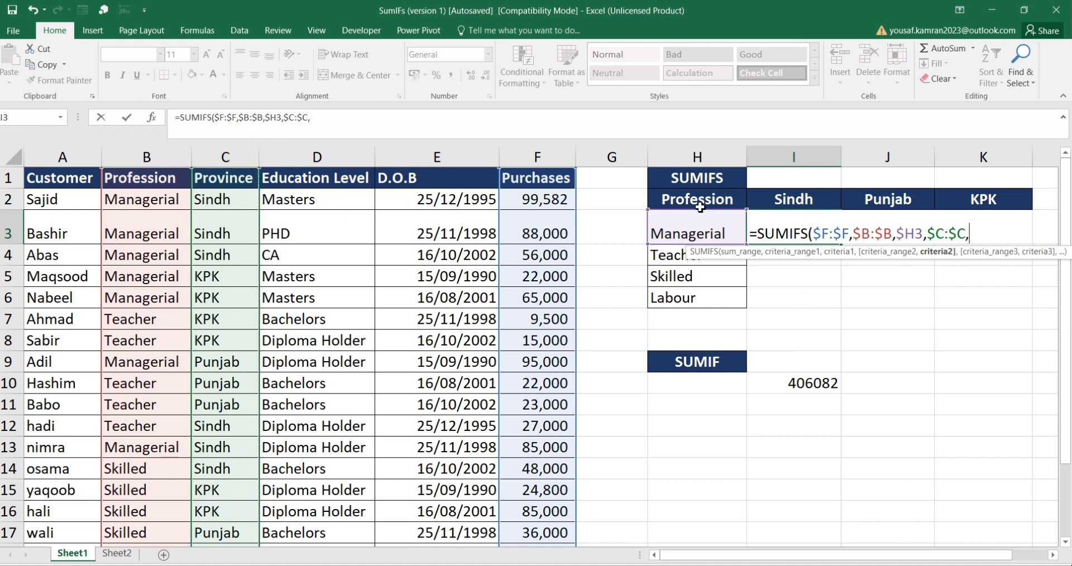
pyautogui.click(782, 199)
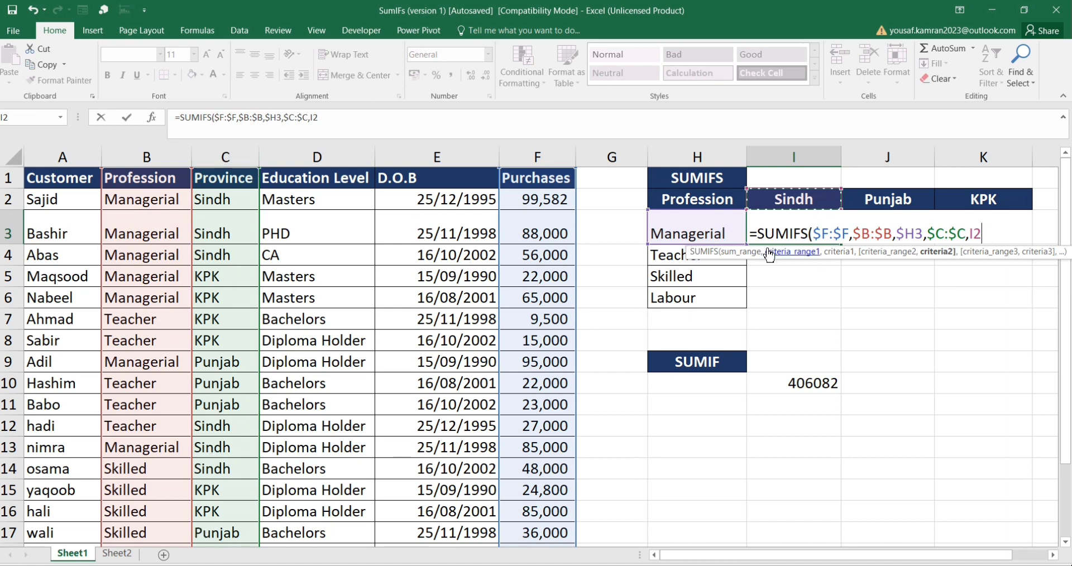
pyautogui.press('F4')
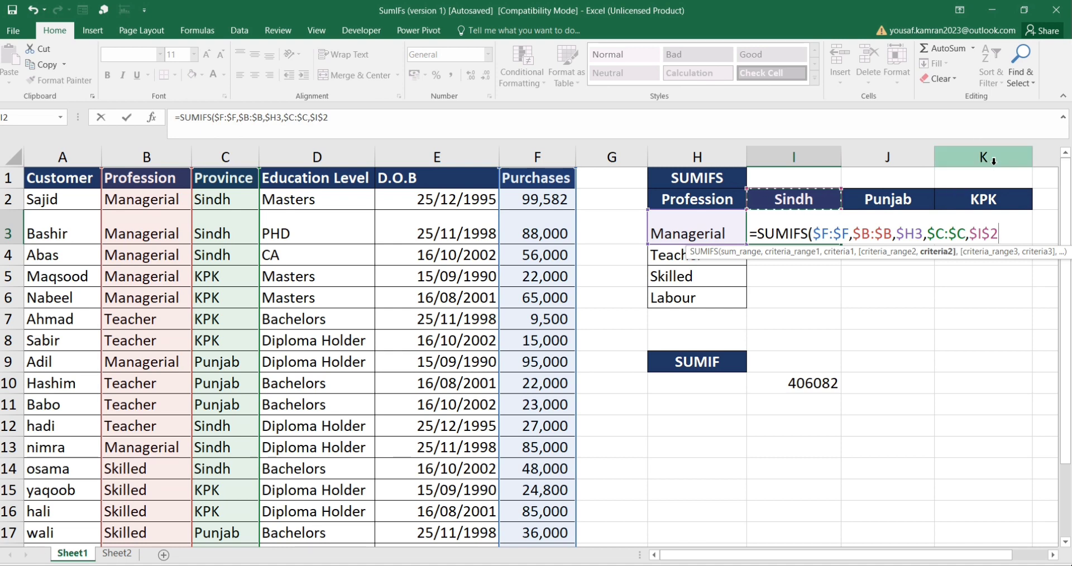
pyautogui.click(978, 234)
pyautogui.press('BackSpace')
pyautogui.write(')')
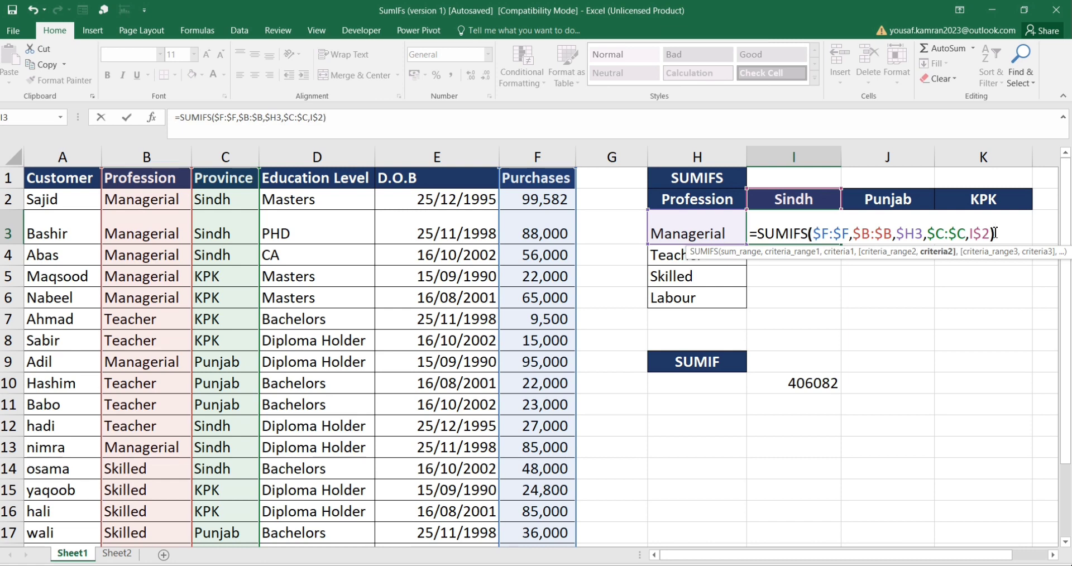
pyautogui.press('Return')
pyautogui.press('Up')
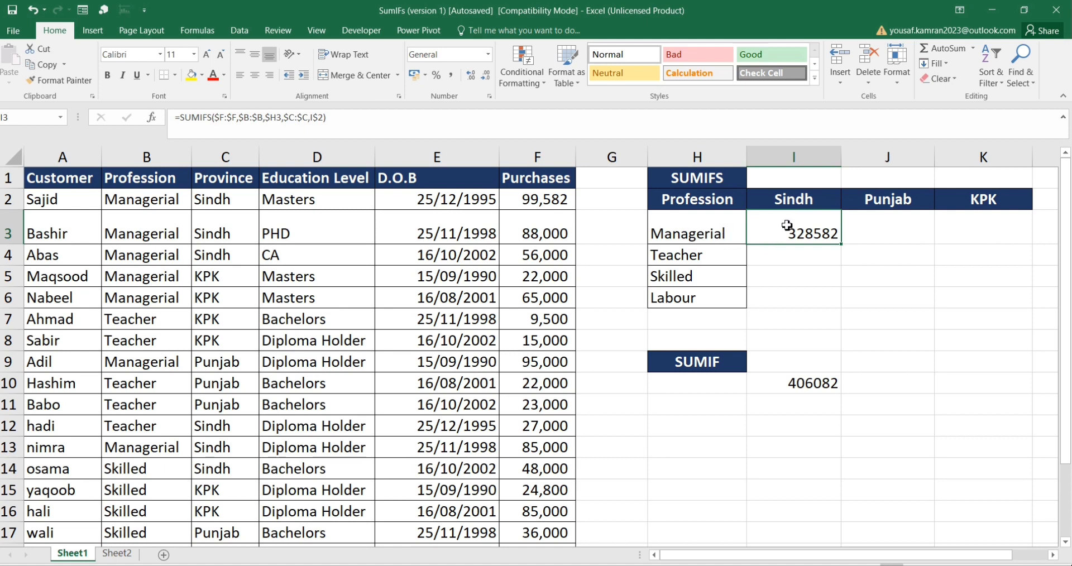
# Step: Copy the SUMIFS formula from I3 and paste it across the summary range I3:K6
pyautogui.hotkey('ctrl', 'c')
pyautogui.moveTo(832, 230); pyautogui.dragTo(956, 291)
pyautogui.hotkey('ctrl', 'v')
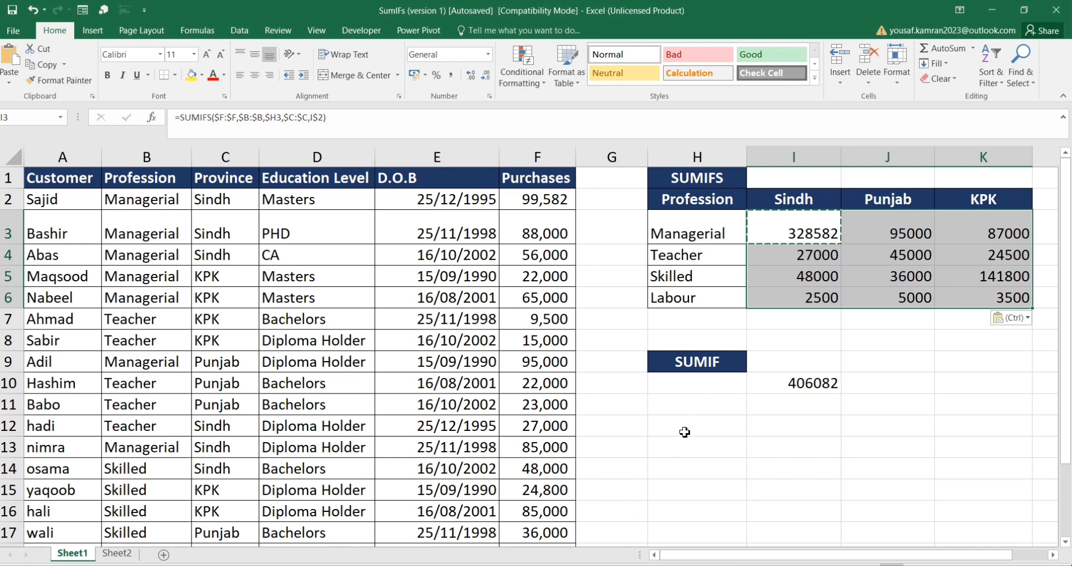
# Step: Select the Purchases values in column F to cross-check the summary totals
pyautogui.scroll(-2, 685, 438)
pyautogui.scroll(1, 582, 329)
pyautogui.scroll(1, 582, 329)
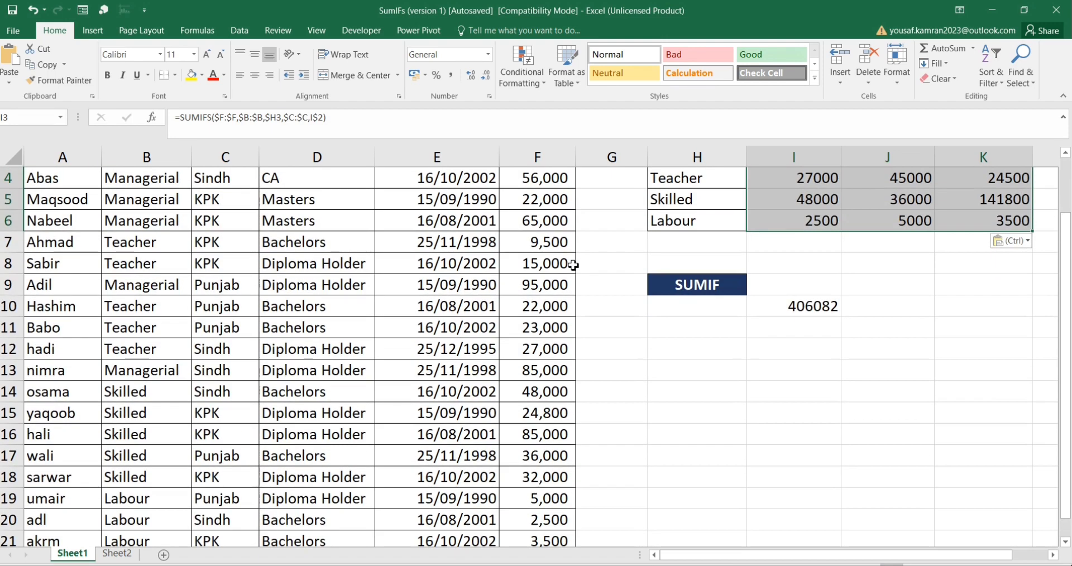
pyautogui.scroll(1, 534, 203)
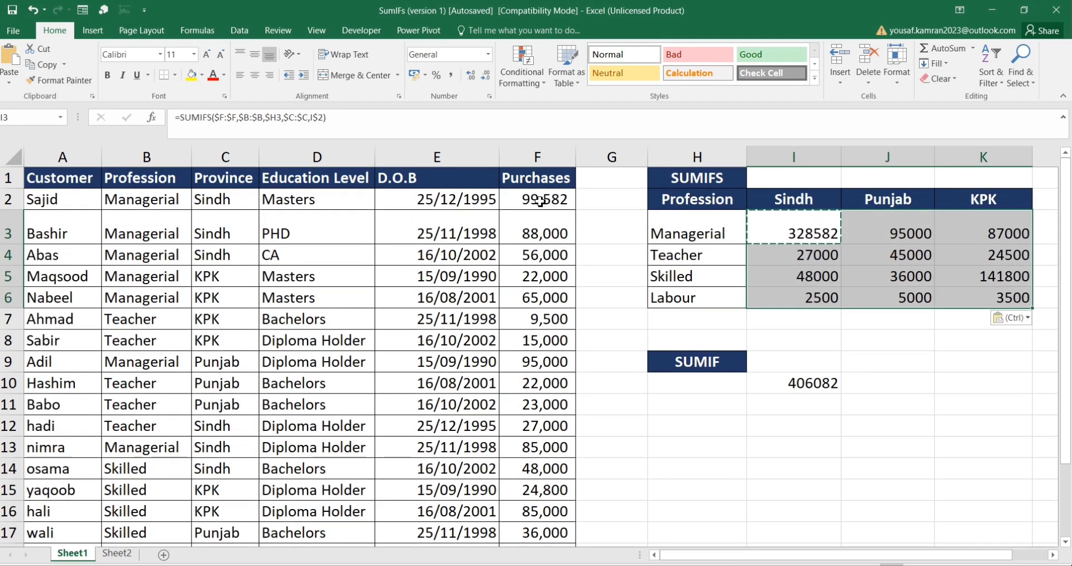
pyautogui.moveTo(540, 201); pyautogui.dragTo(553, 516)
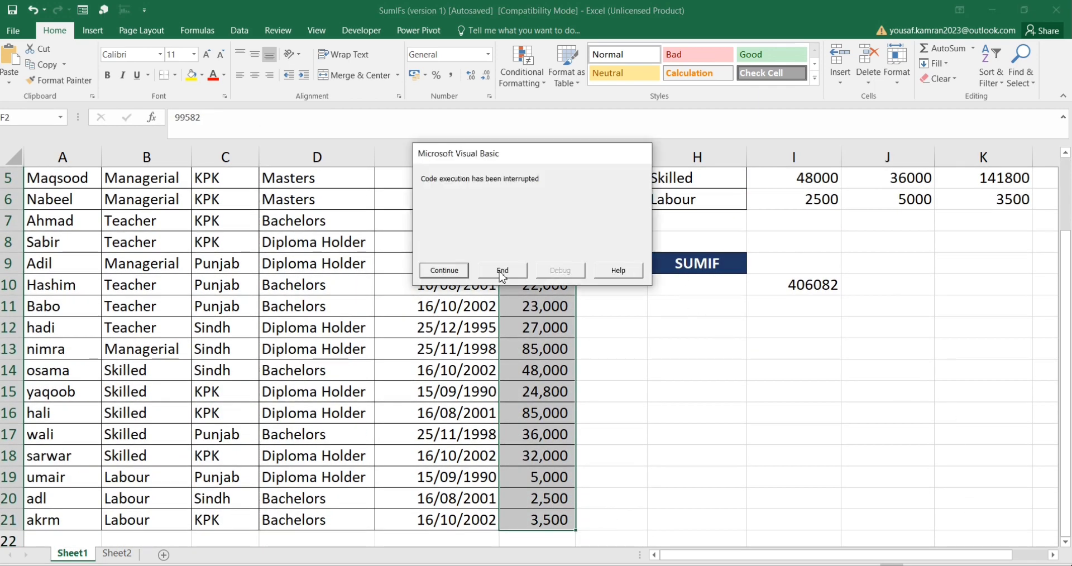
pyautogui.moveTo(551, 161); pyautogui.dragTo(1069, 565)
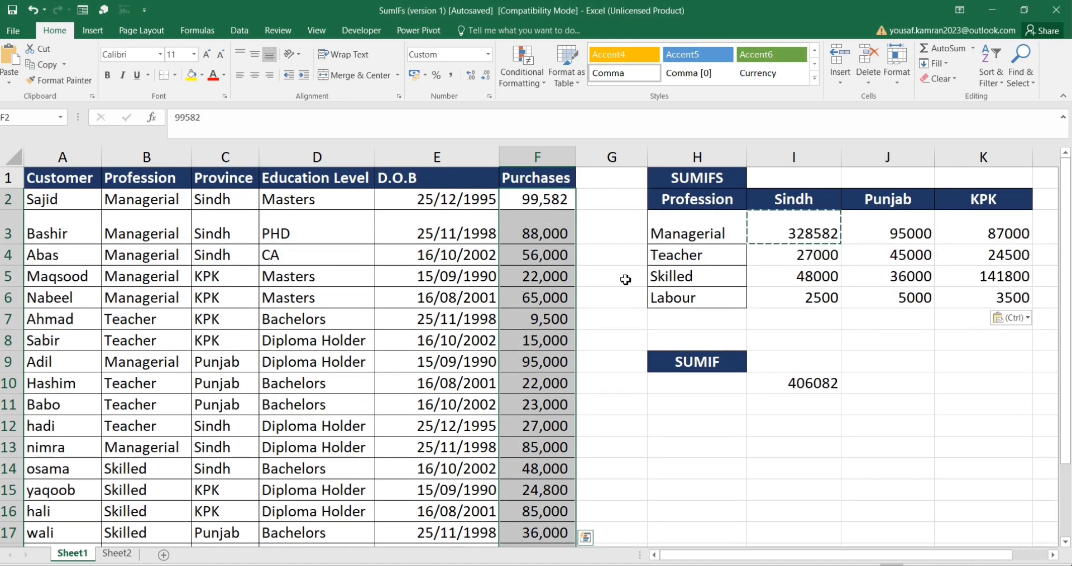
# Step: Inspect the formulas in I3 and I10 and scroll through the data rows
pyautogui.click(786, 236)
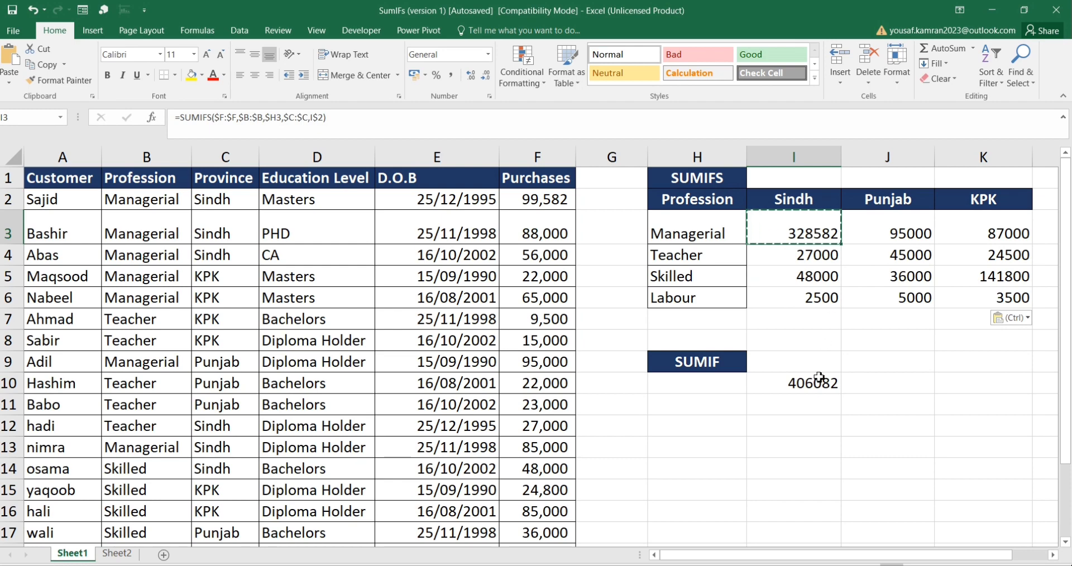
pyautogui.click(801, 390)
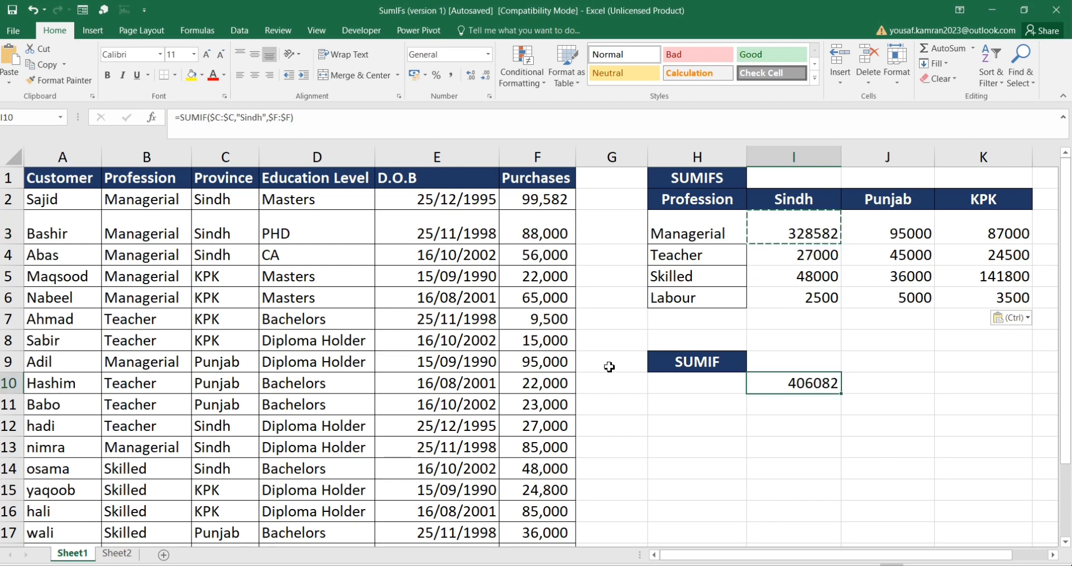
pyautogui.scroll(-4, 206, 305)
pyautogui.scroll(4, 206, 305)
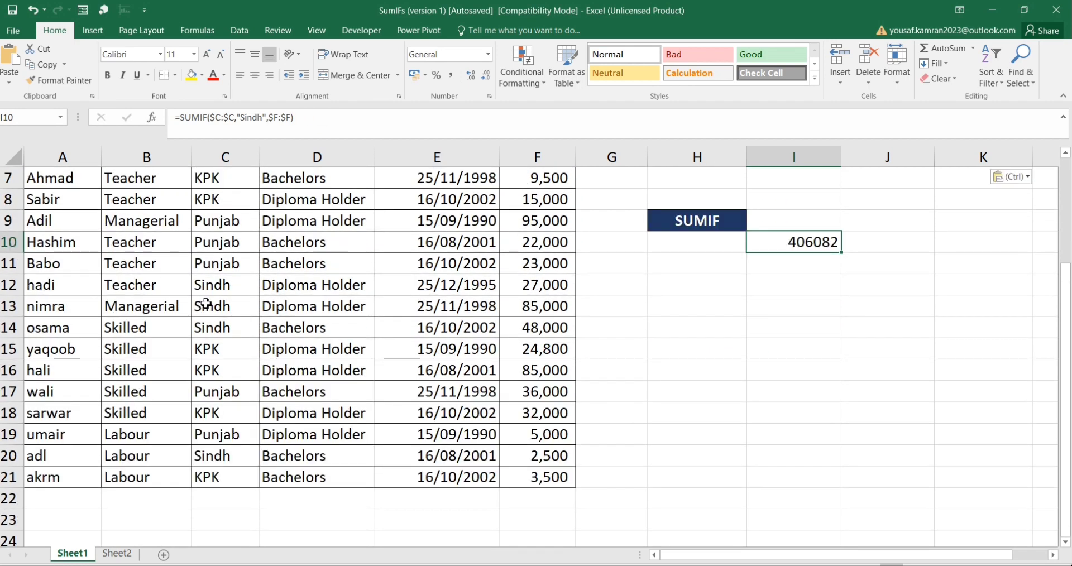